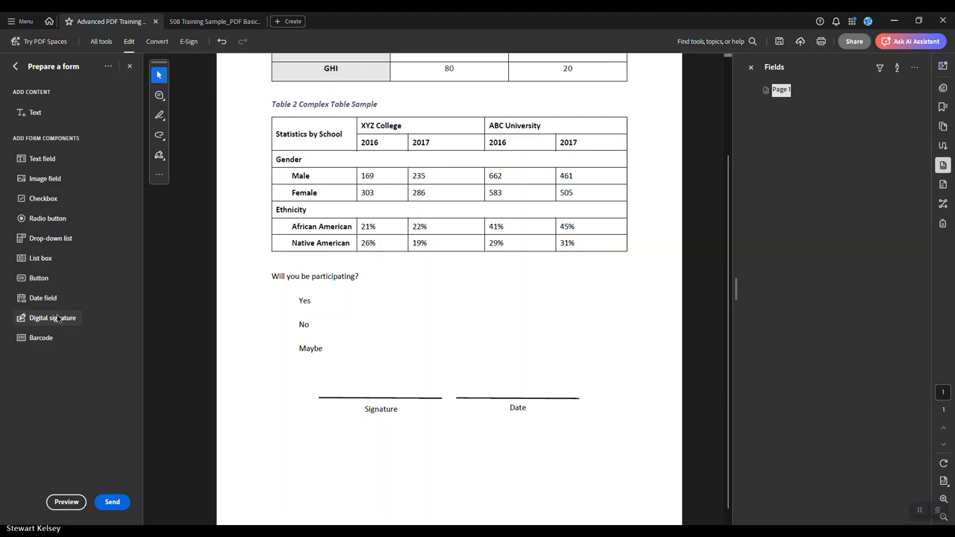
Step: Add a digital signature field above the Signature line and widen it to match the line's length
left_click(52, 318)
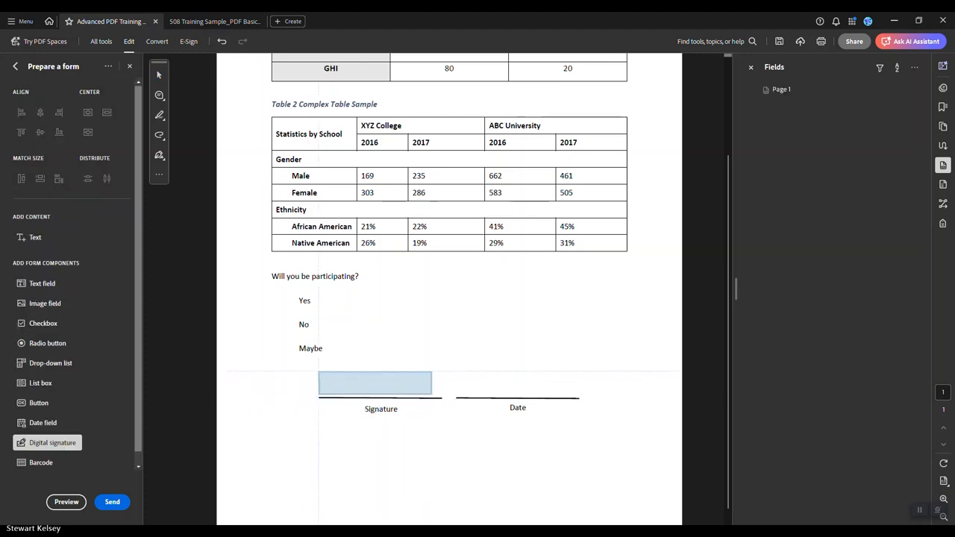
left_click(319, 373)
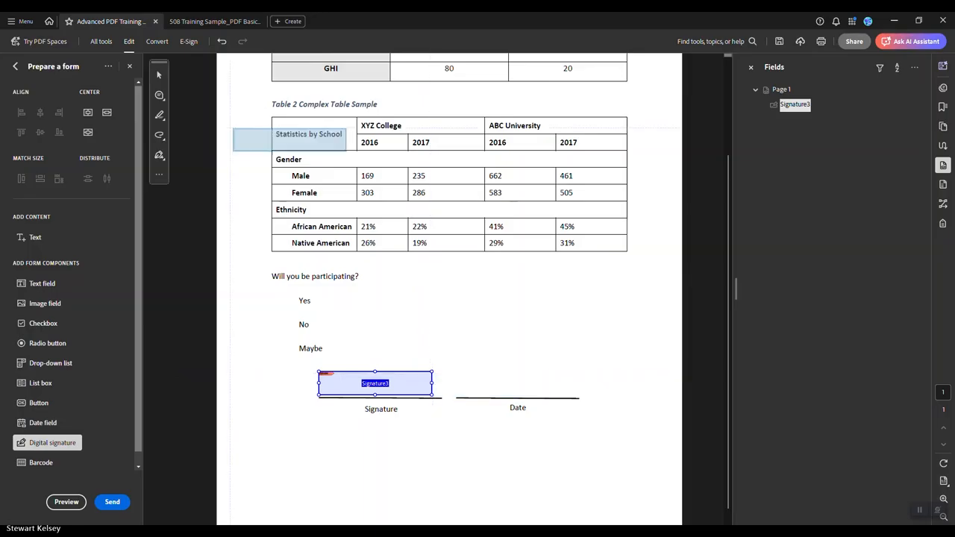
left_click(159, 76)
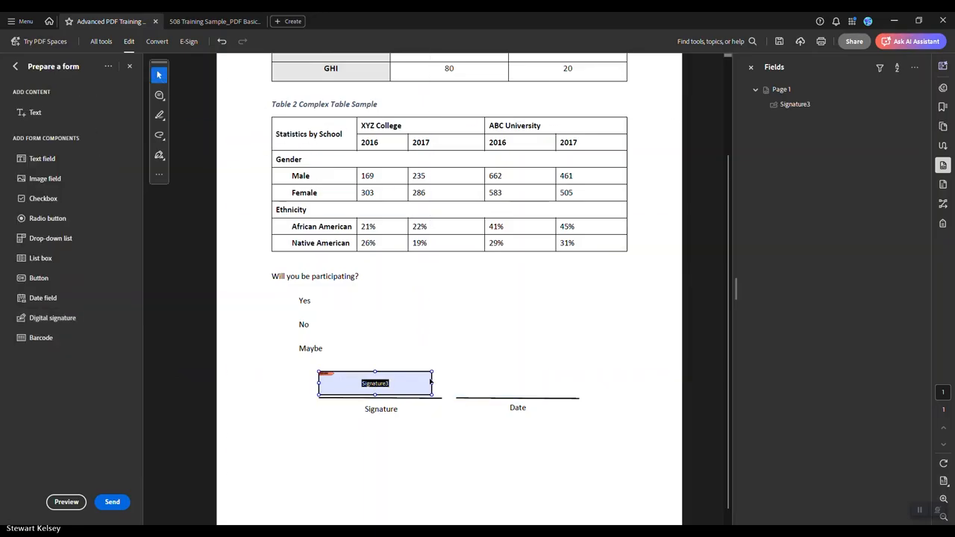
left_click_drag(431, 385, 441, 384)
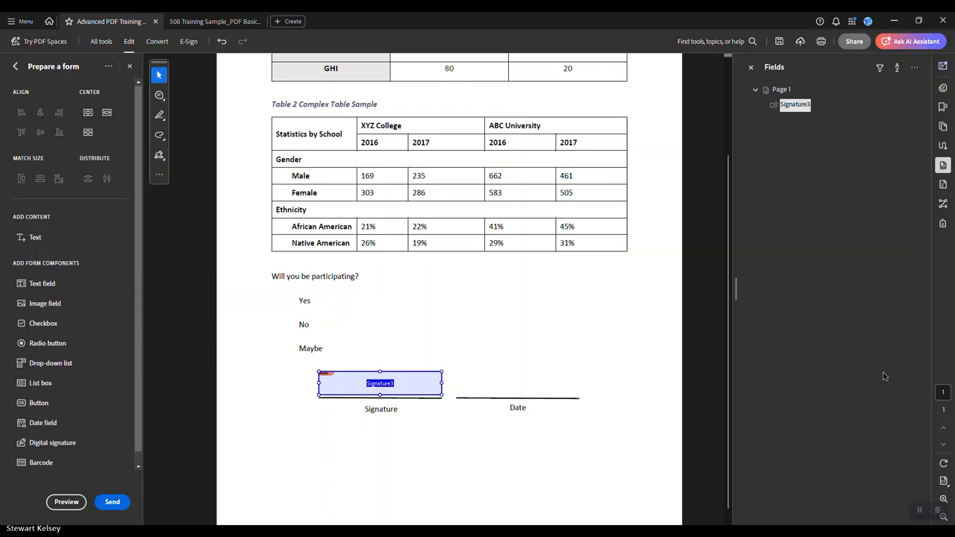
Step: Set the tooltip of the signature field to "Digital Signature" in its properties
left_click(791, 109)
right_click(794, 109)
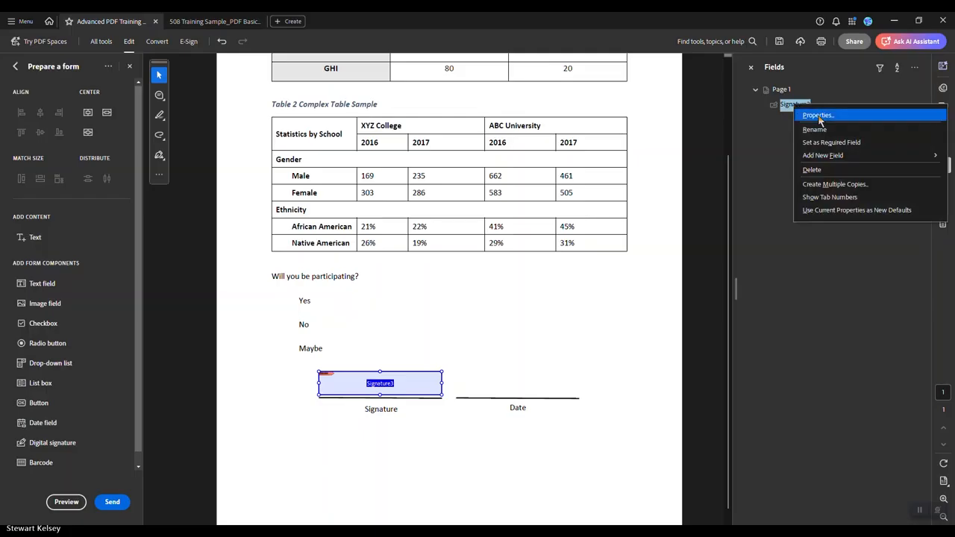
left_click(818, 115)
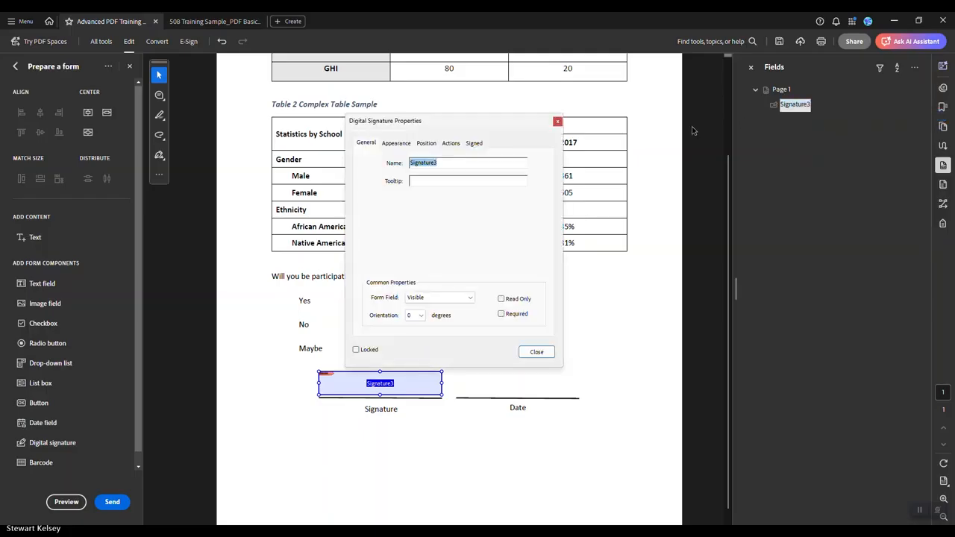
left_click(457, 181)
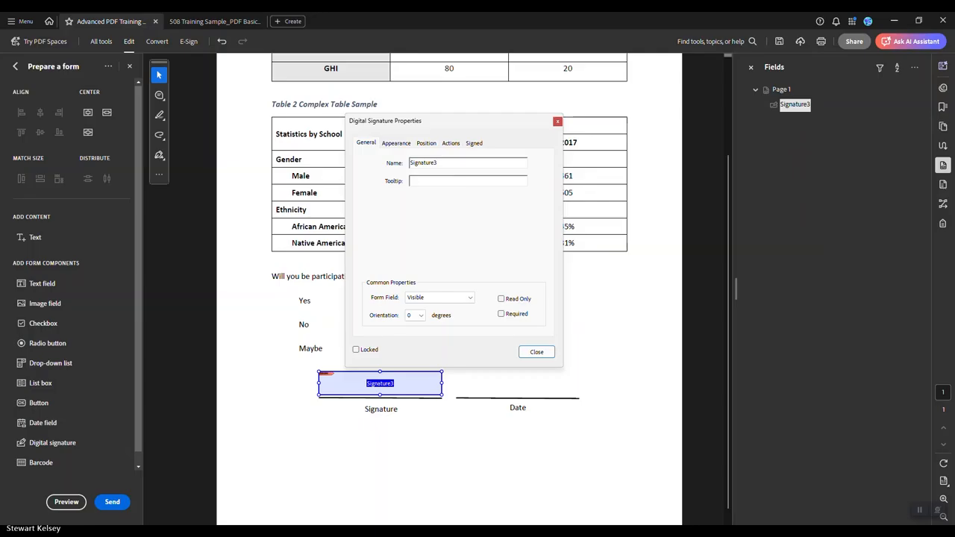
type("Digital Signature")
left_click(537, 352)
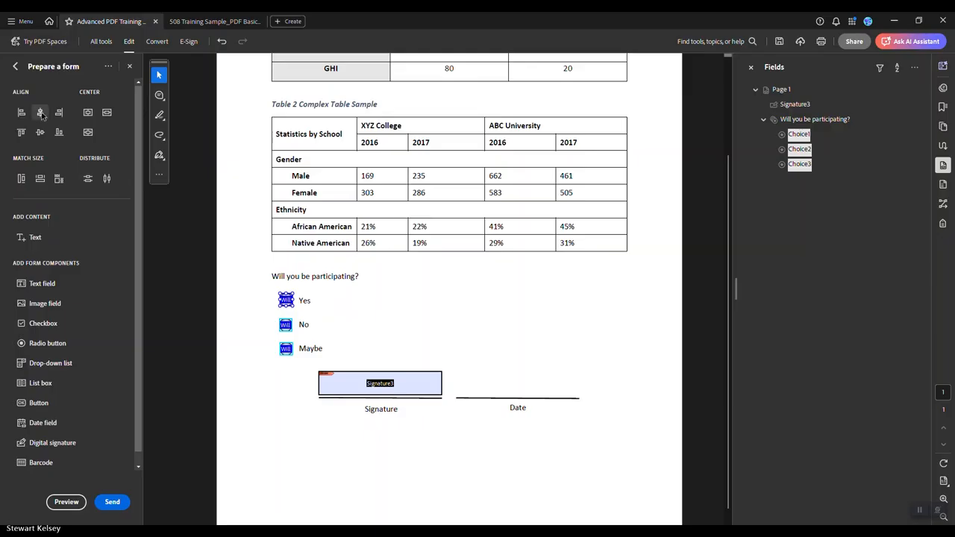
Step: Set the radio button choice of the first "Will you be participating?" option to "Yes"
left_click(802, 167)
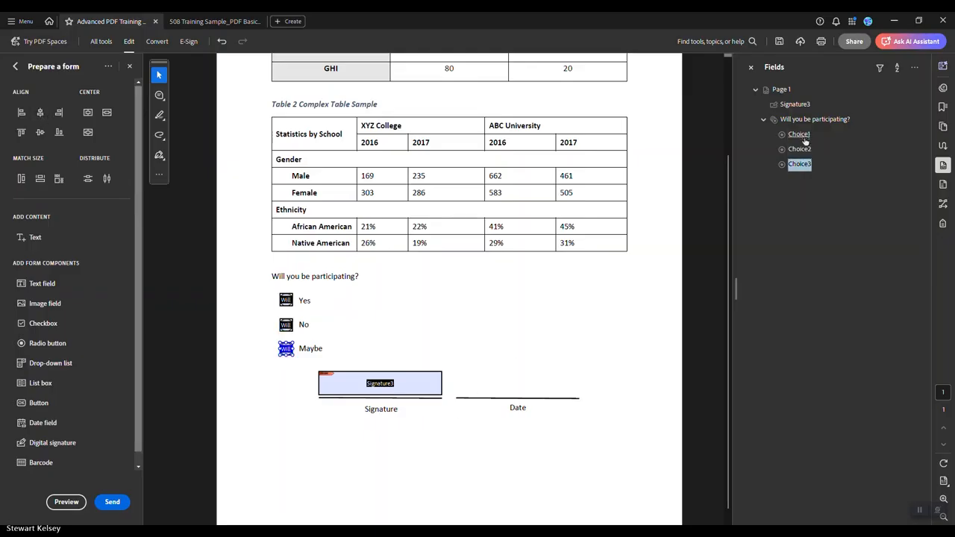
left_click(802, 136)
right_click(805, 138)
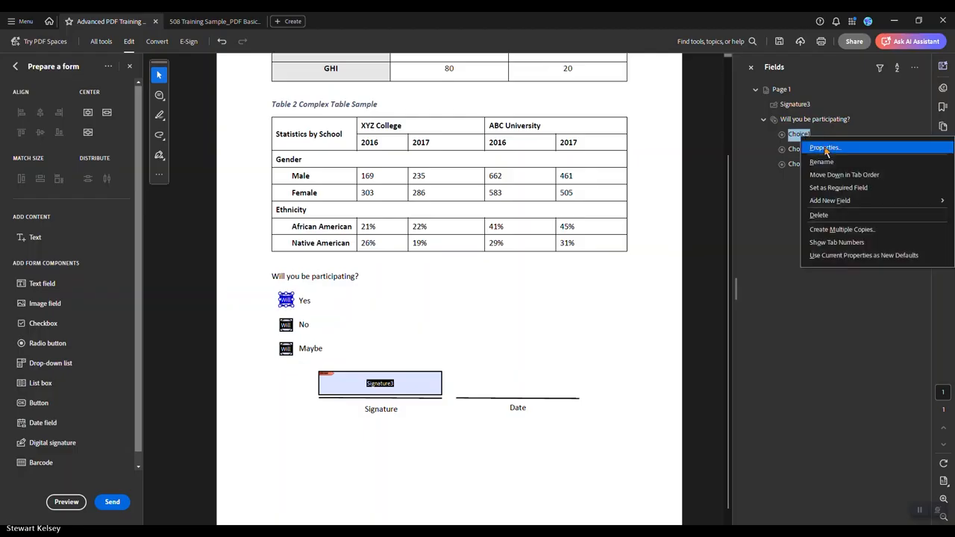
left_click(821, 151)
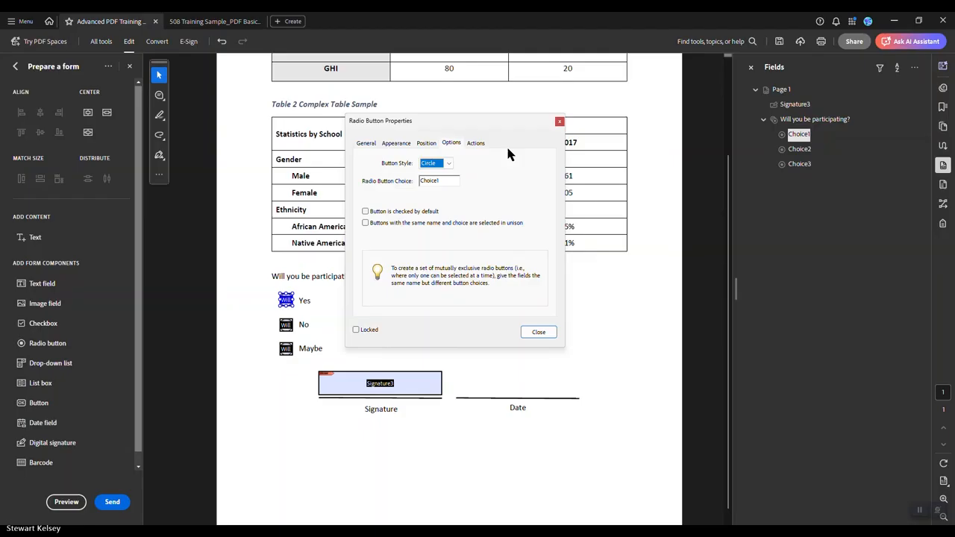
left_click_drag(446, 181, 395, 182)
type("Yes")
left_click(538, 332)
Step: Set the radio button choice of the second participation option to "No"
right_click(805, 155)
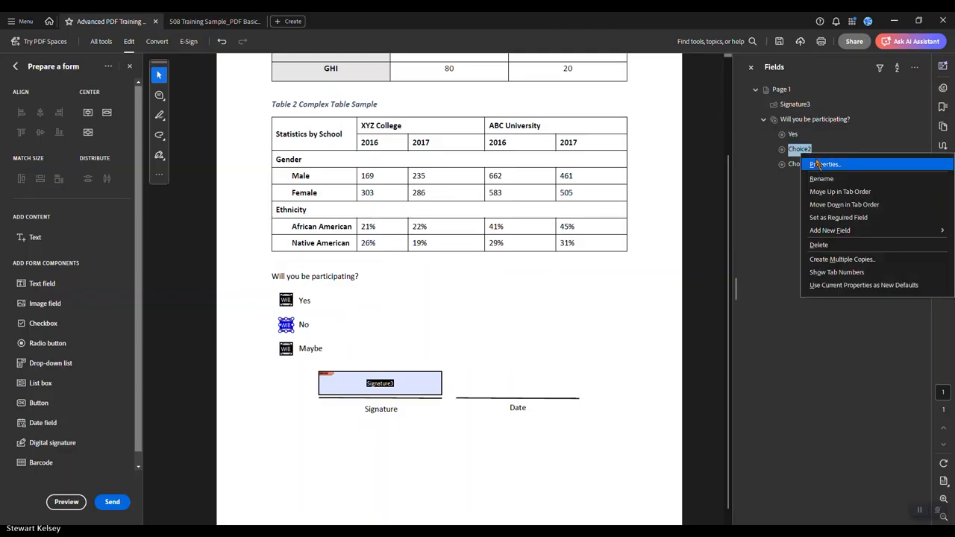
left_click(810, 161)
left_click_drag(448, 182, 312, 177)
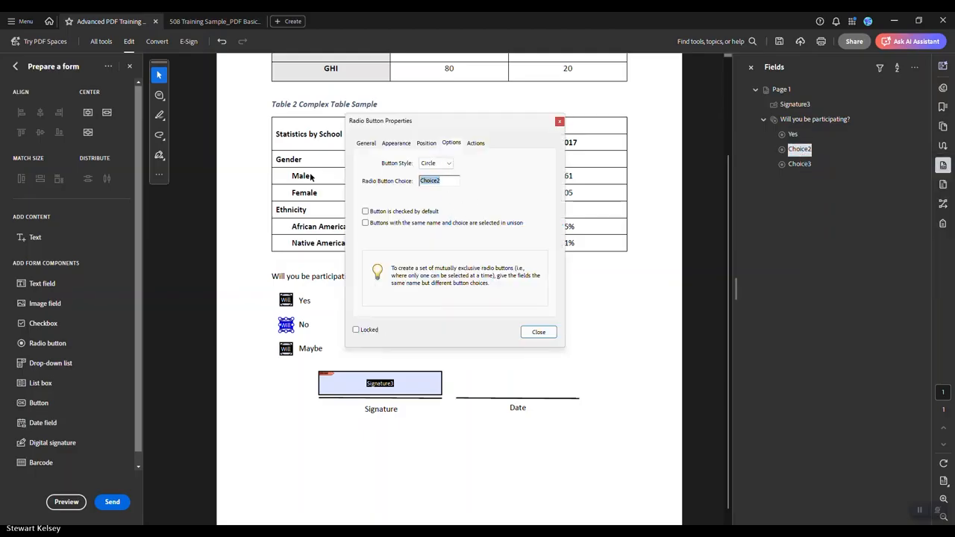
type("No")
left_click(540, 335)
Step: Set the radio button choice of the third participation option to "Maybe"
right_click(801, 162)
left_click(827, 173)
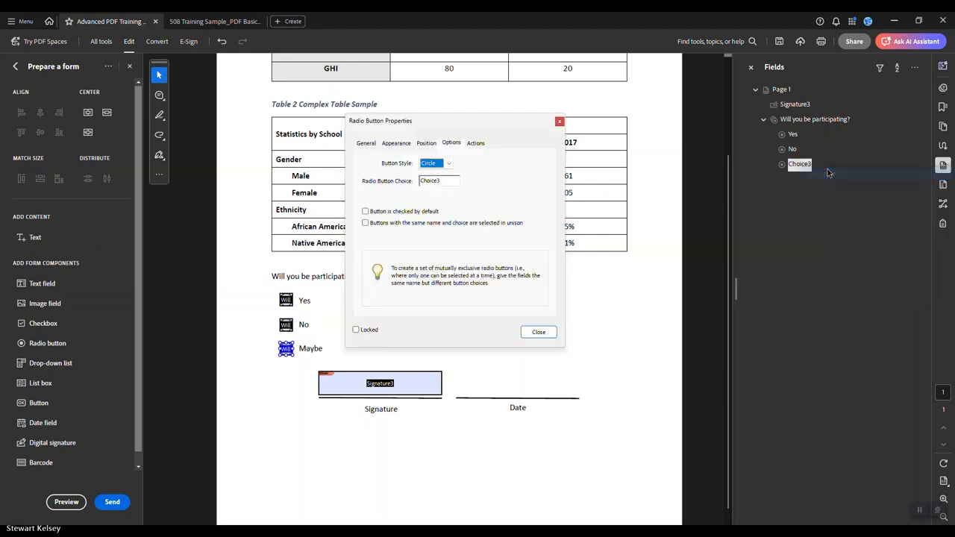
left_click_drag(457, 182, 419, 181)
type("Maybe")
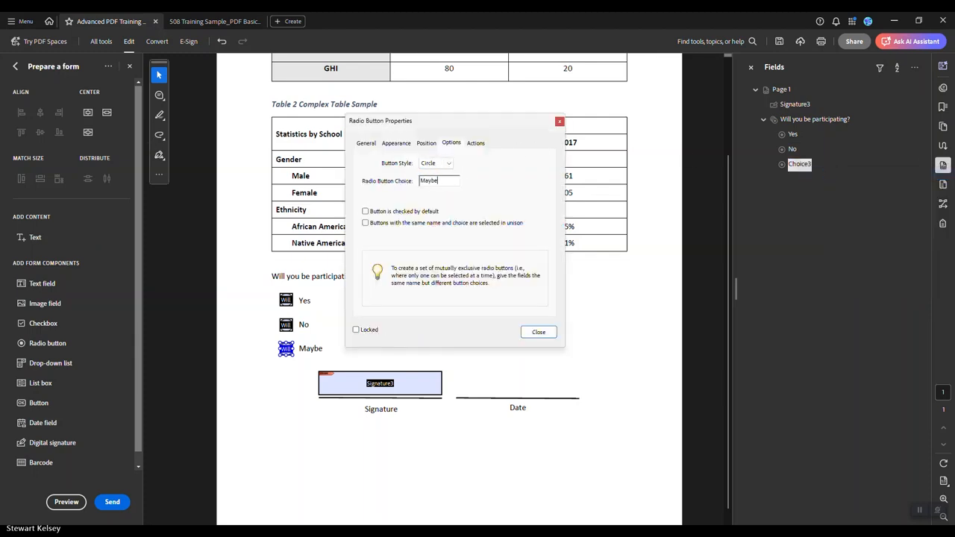
left_click(540, 333)
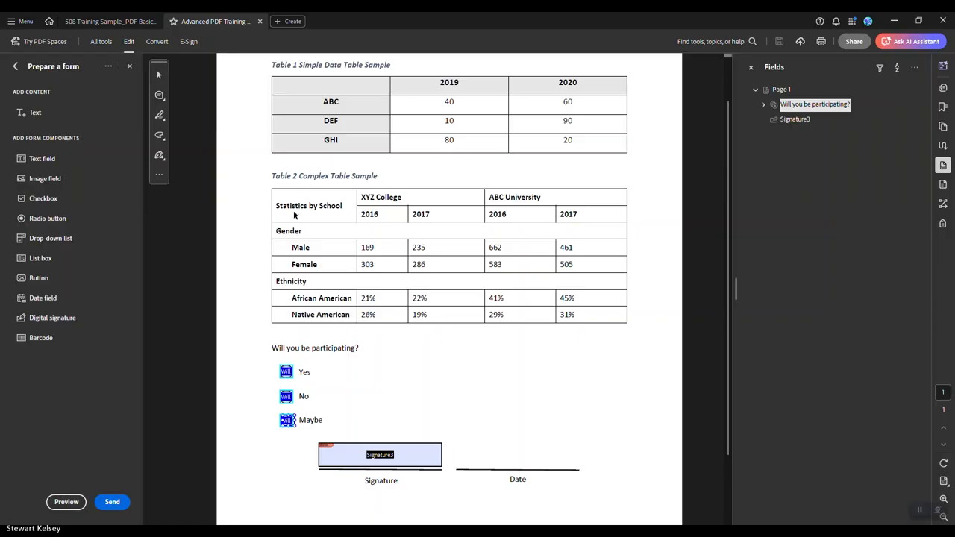
Step: Leave form preparation and automatically tag the form fields with the accessibility tools
left_click(130, 67)
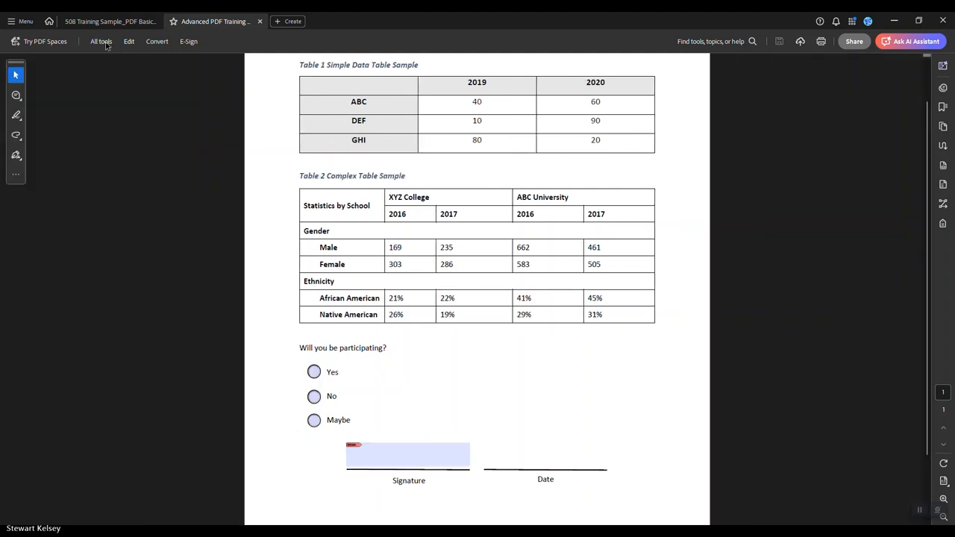
left_click(104, 42)
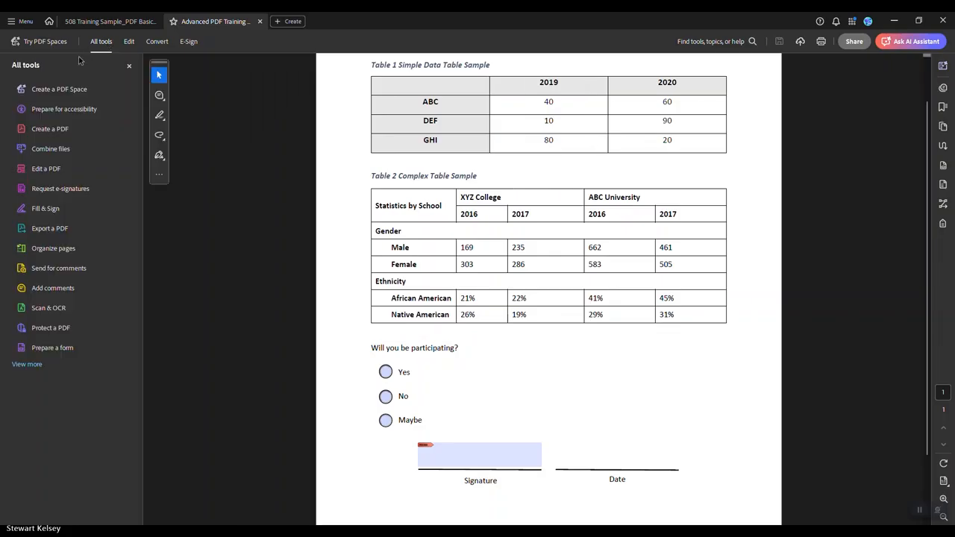
left_click(76, 109)
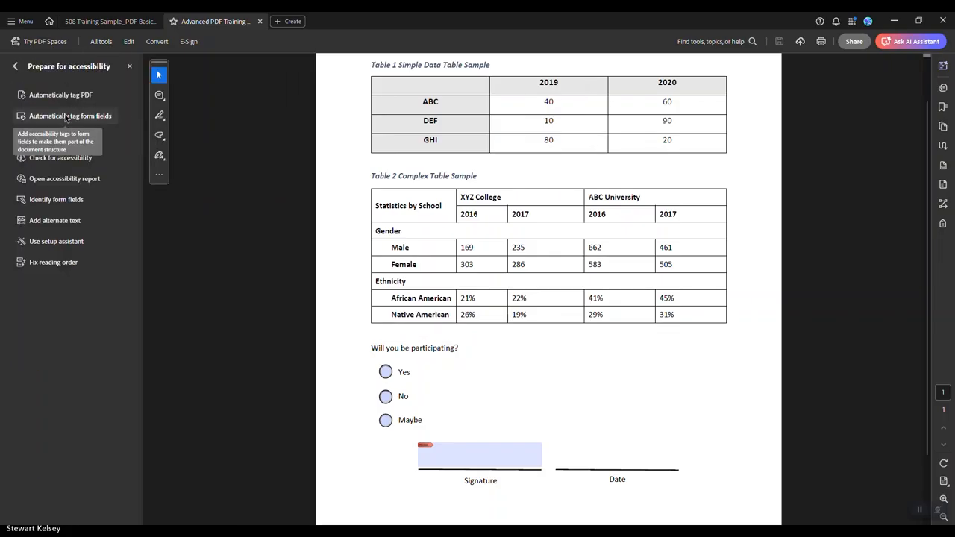
left_click(66, 116)
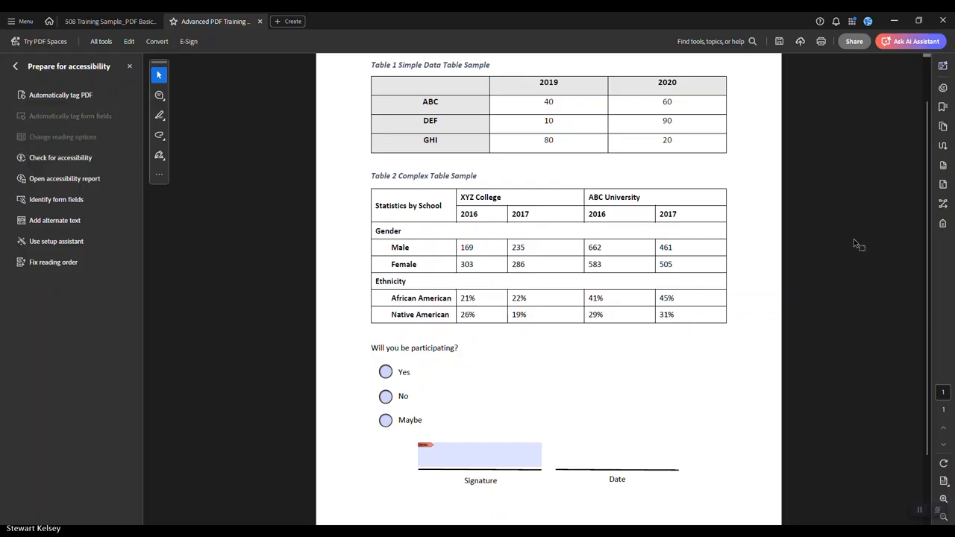
Step: Search the whole document for unmarked annotations and tag the Yes radio button inside the selected Form tag below "Yes" in the accessibility tags
left_click(943, 225)
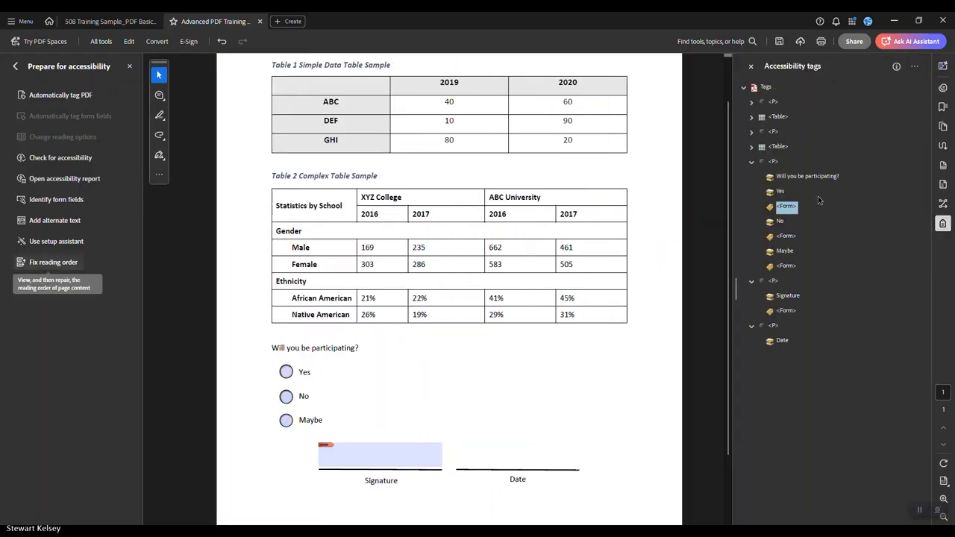
left_click(915, 67)
left_click(851, 263)
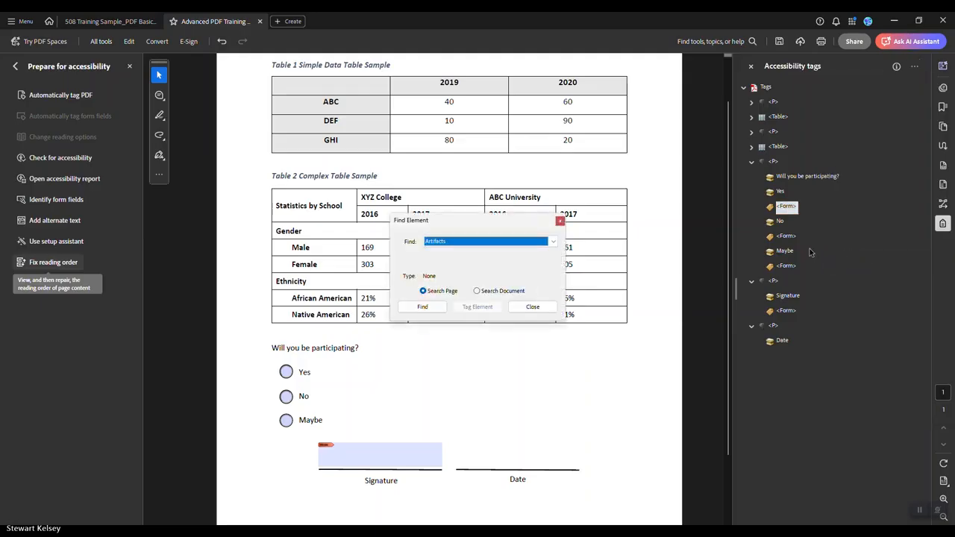
left_click(492, 241)
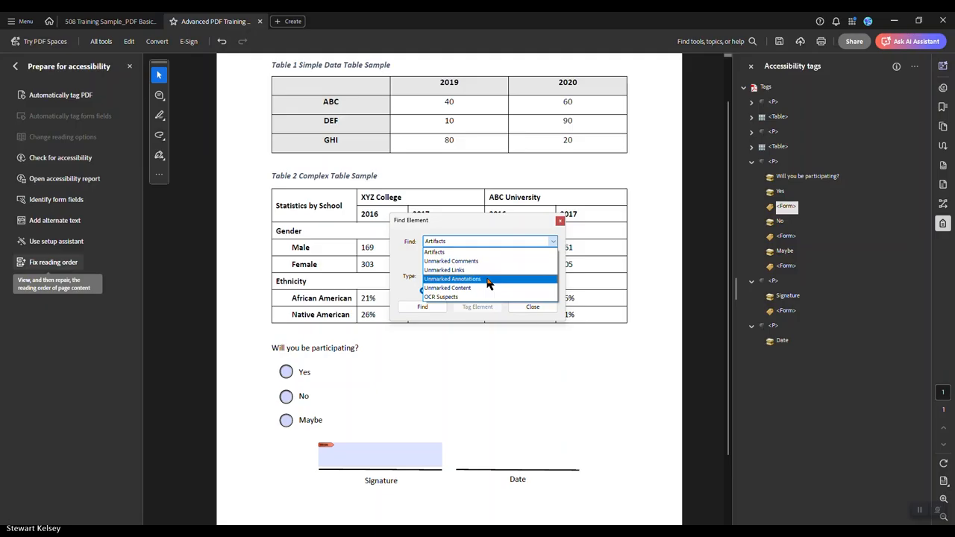
left_click(487, 279)
left_click(480, 243)
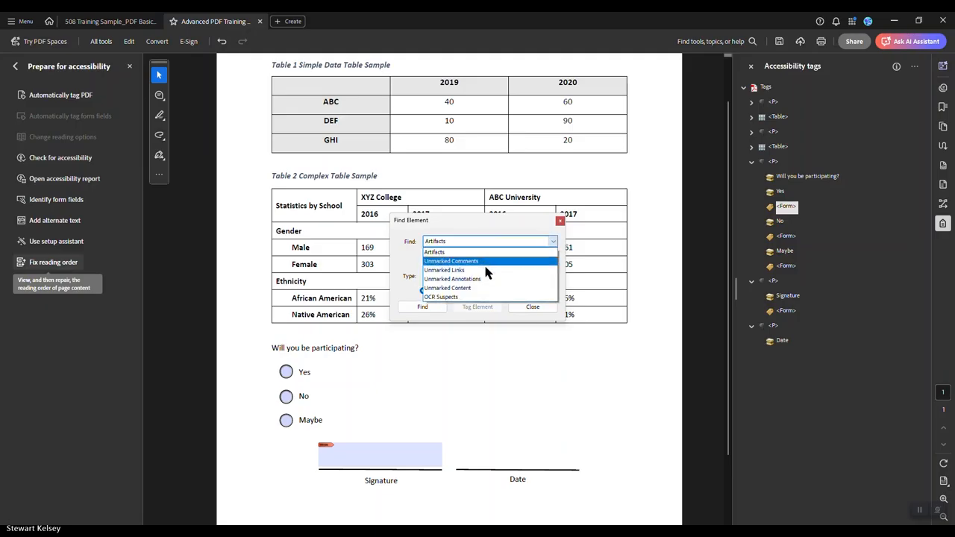
left_click(487, 279)
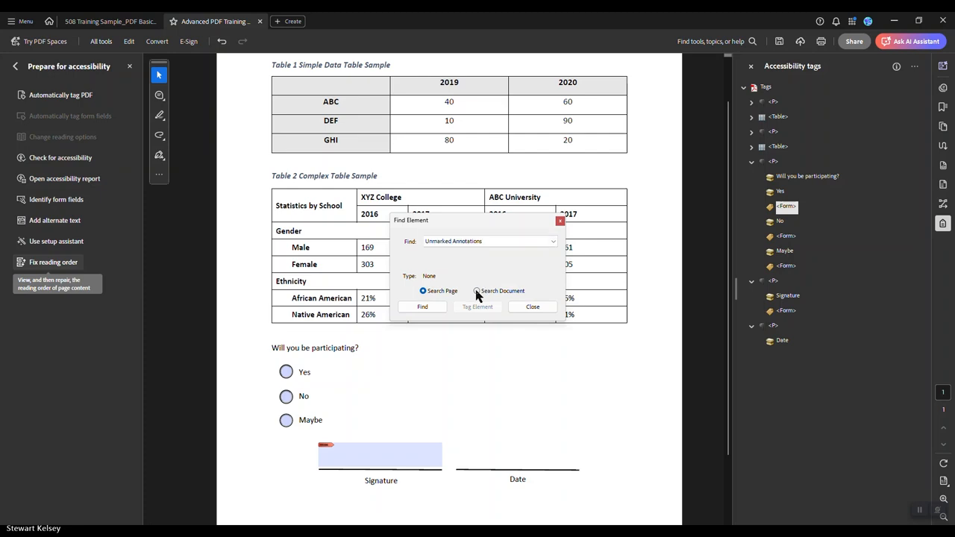
left_click(477, 291)
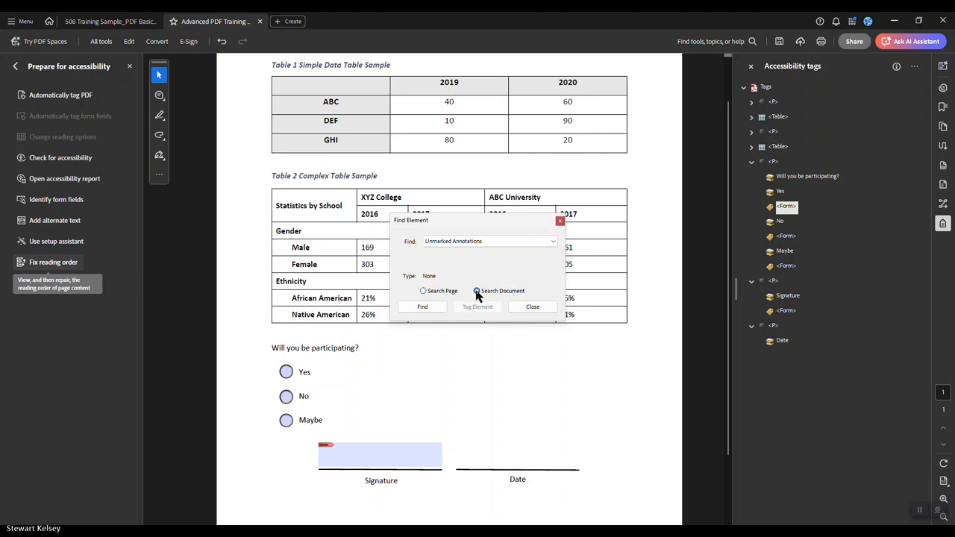
left_click(424, 307)
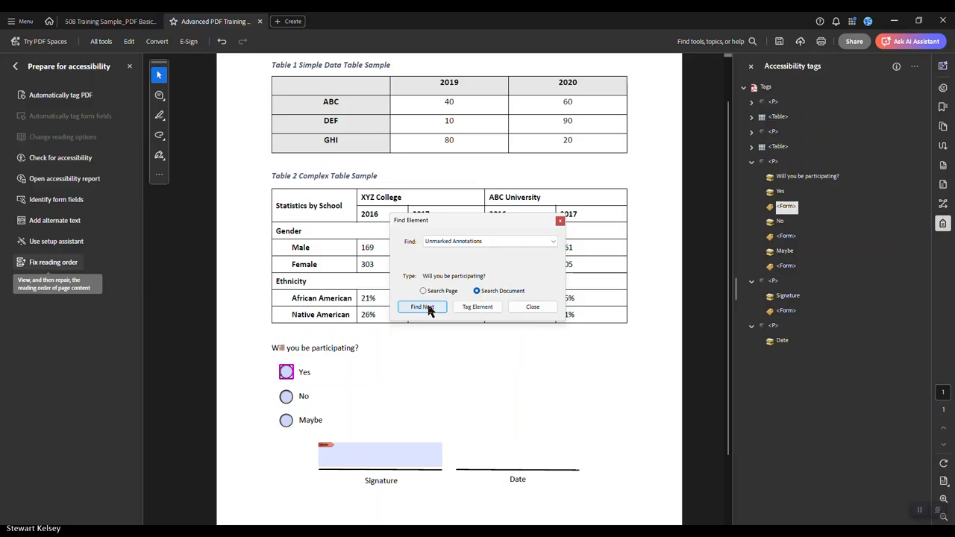
left_click(477, 307)
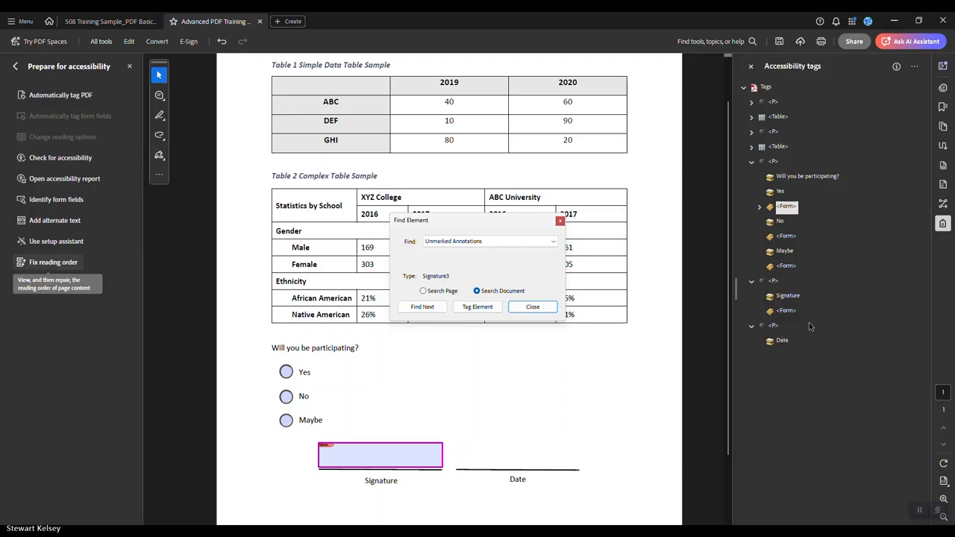
Step: Find the unmarked signature field and tag it inside the Form tag below "Signature"
left_click(787, 311)
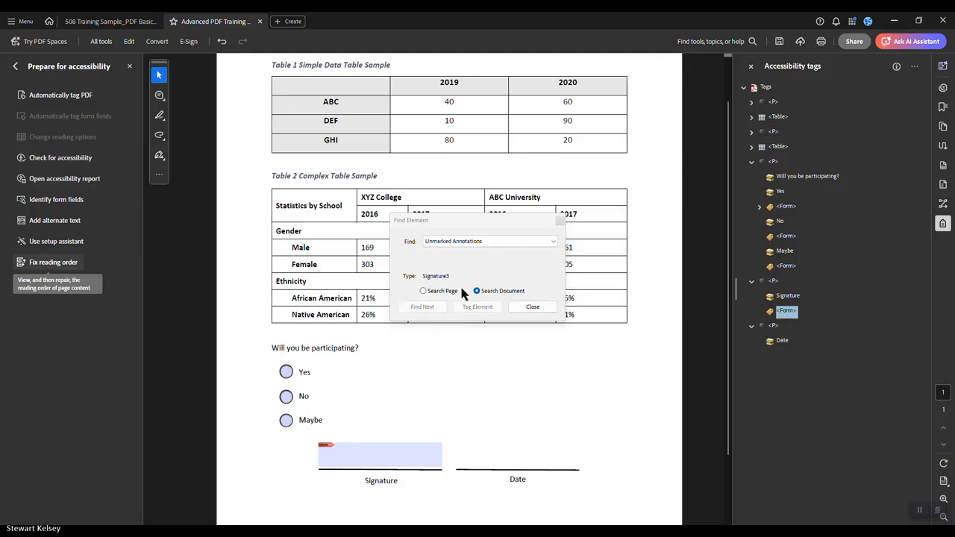
left_click(487, 293)
left_click(437, 306)
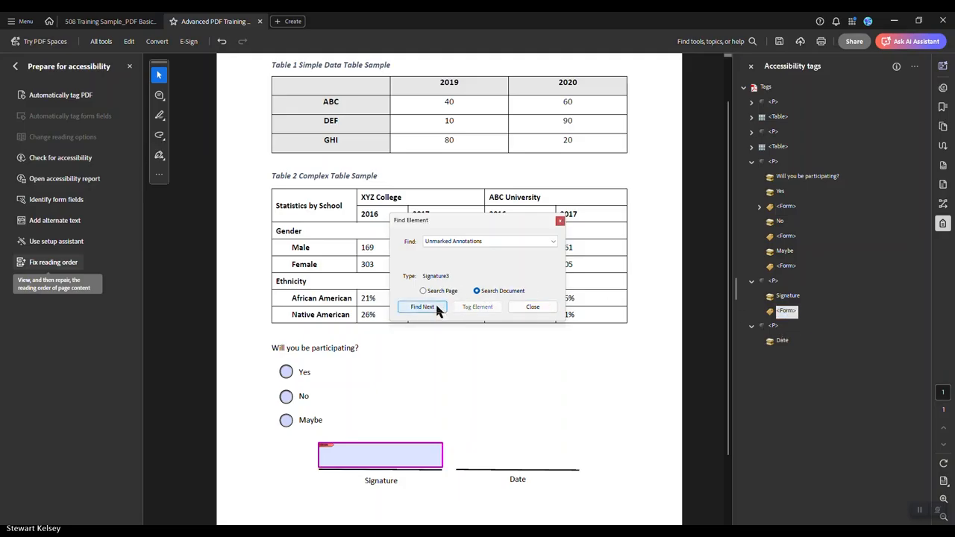
left_click(482, 308)
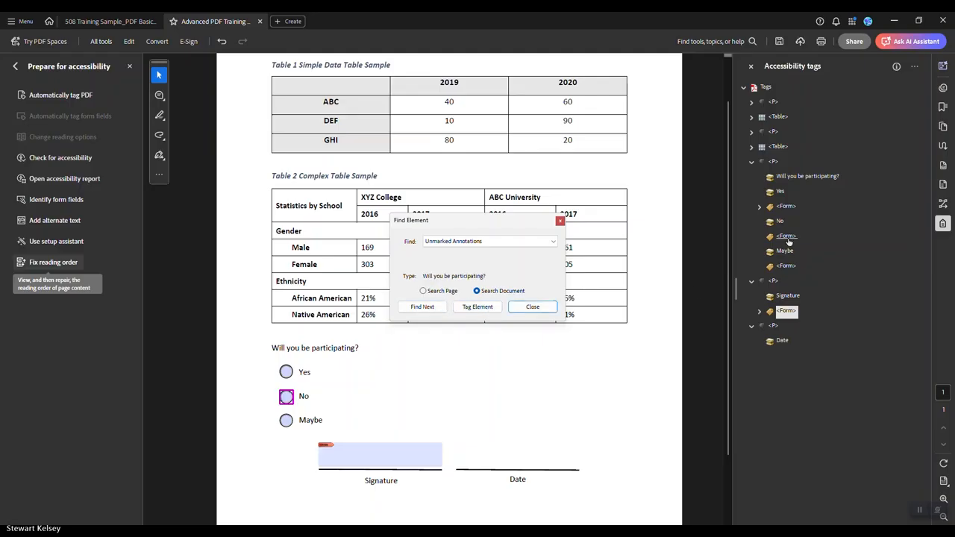
Step: Target the Form tag below "No" for tagging the No radio button, keeping the search on the whole document
left_click(787, 236)
left_click(489, 292)
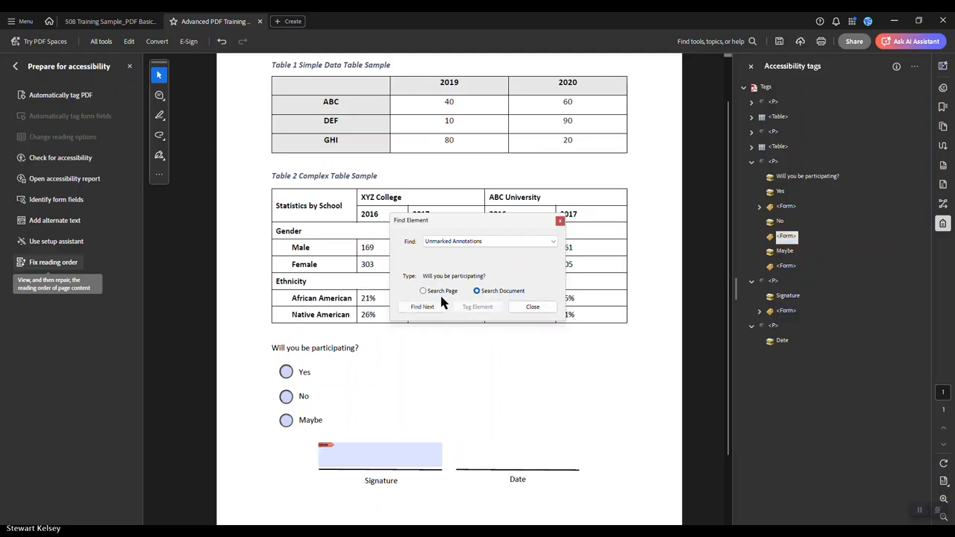